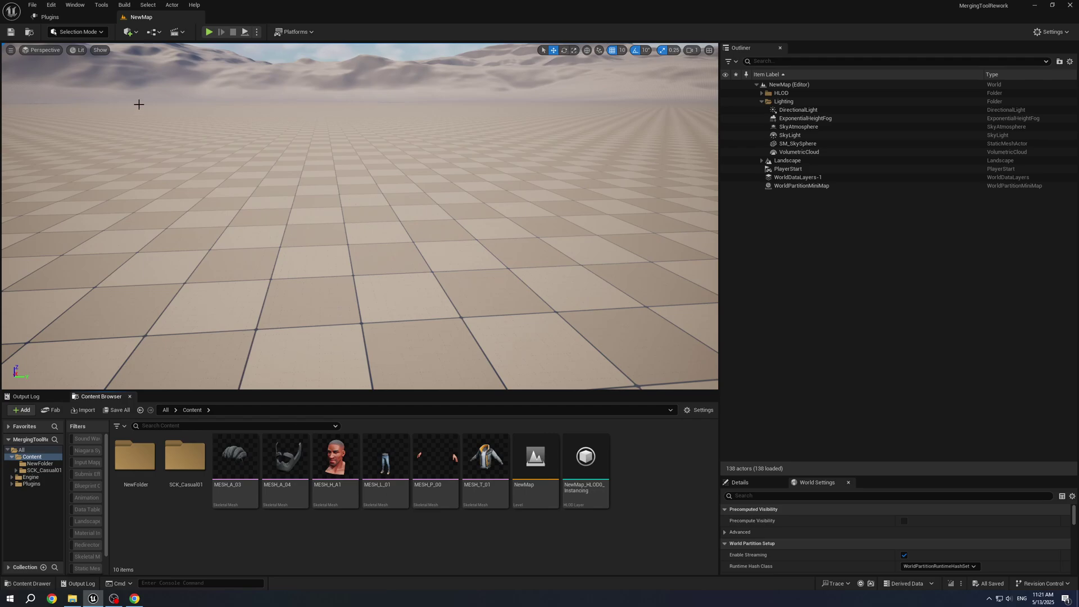
# Step: Check the merging plugin, then open the Skeletal Mesh Merging Tool and dock it beside the Outliner
pyautogui.click(62, 16)
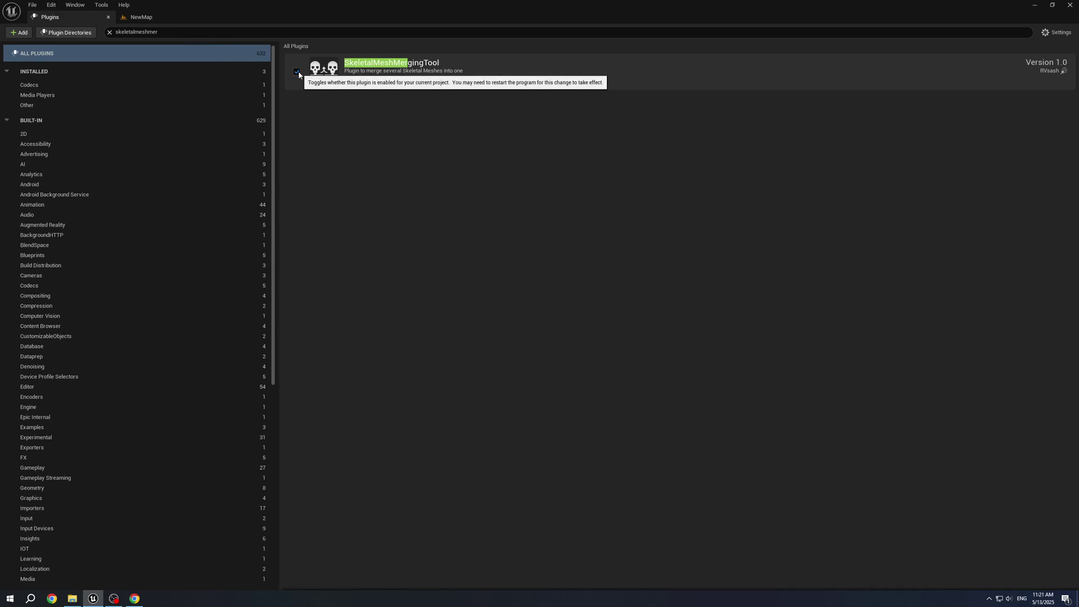
pyautogui.click(156, 17)
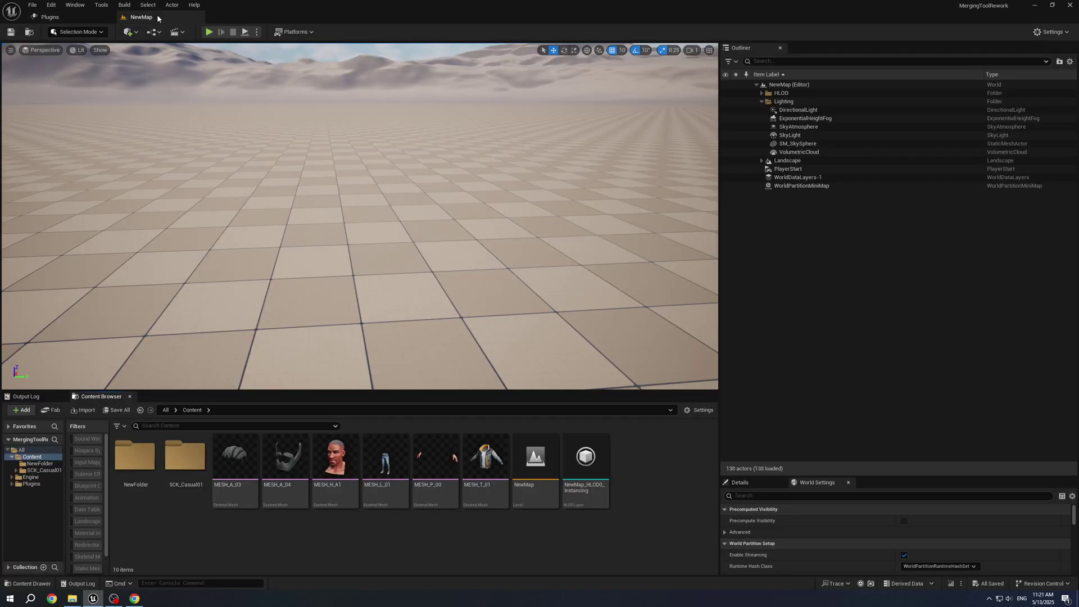
pyautogui.click(76, 5)
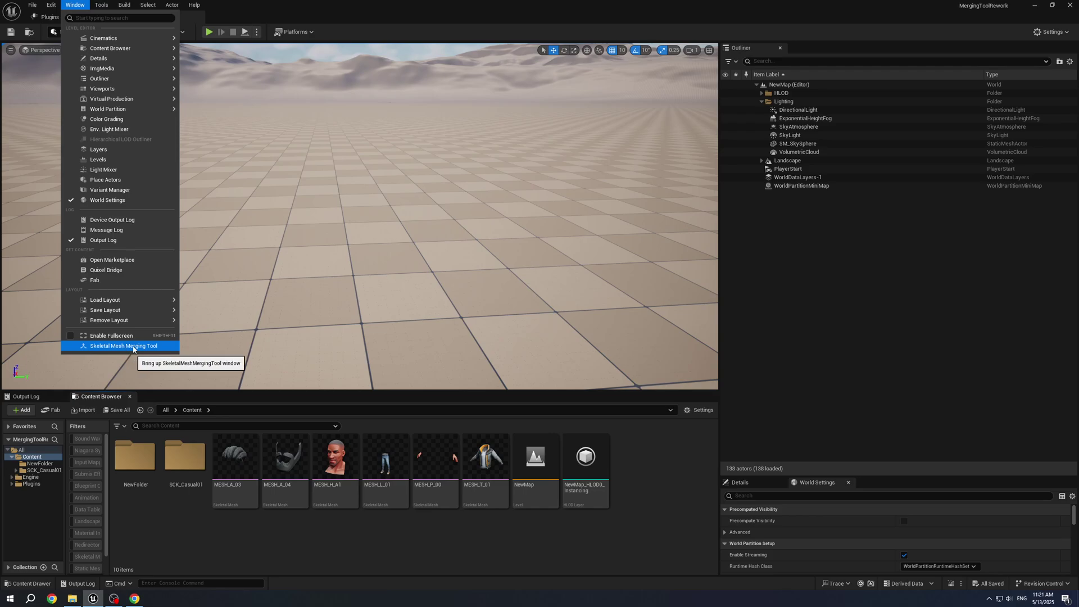
pyautogui.click(146, 347)
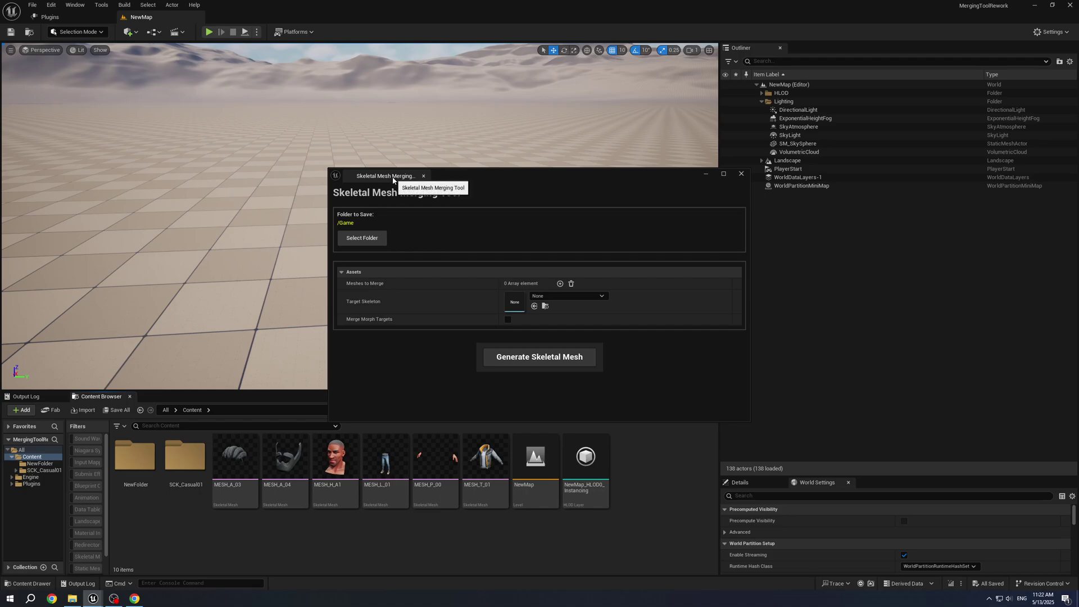
pyautogui.moveTo(398, 187)
pyautogui.mouseDown()
pyautogui.moveTo(872, 155)
pyautogui.moveTo(833, 50)
pyautogui.mouseUp()
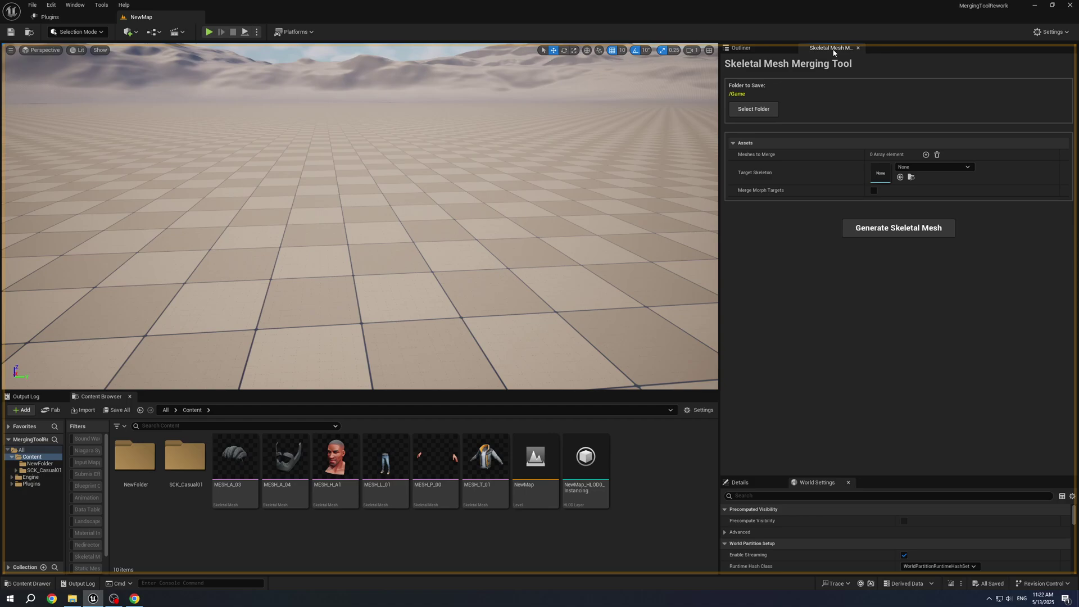
# Step: Set the merge save folder to /Game/NewFolder, then look inside NewFolder and return to Content
pyautogui.click(751, 110)
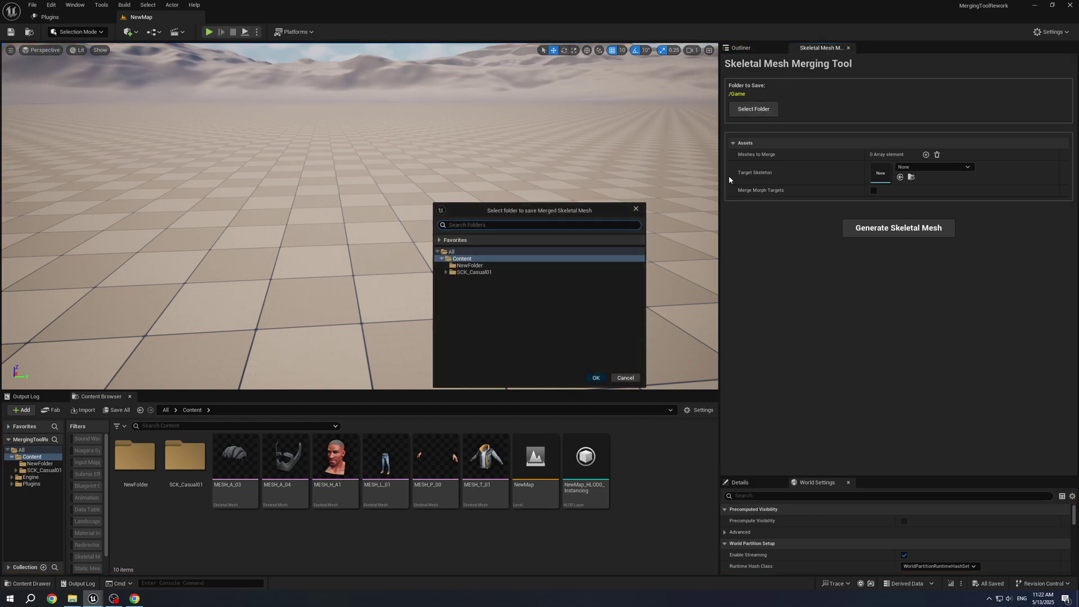
pyautogui.click(486, 267)
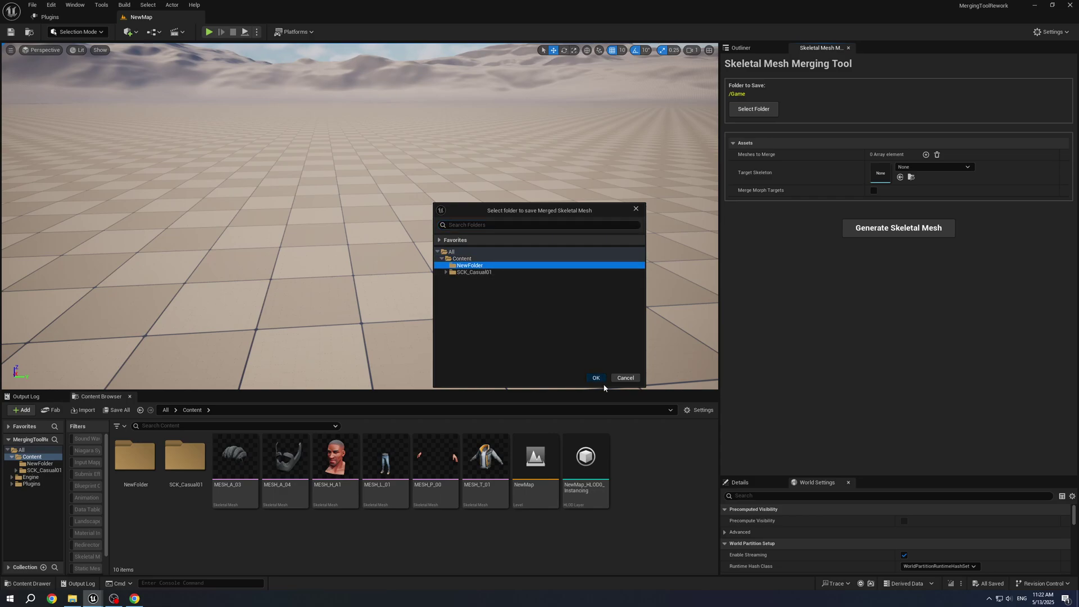
pyautogui.click(595, 378)
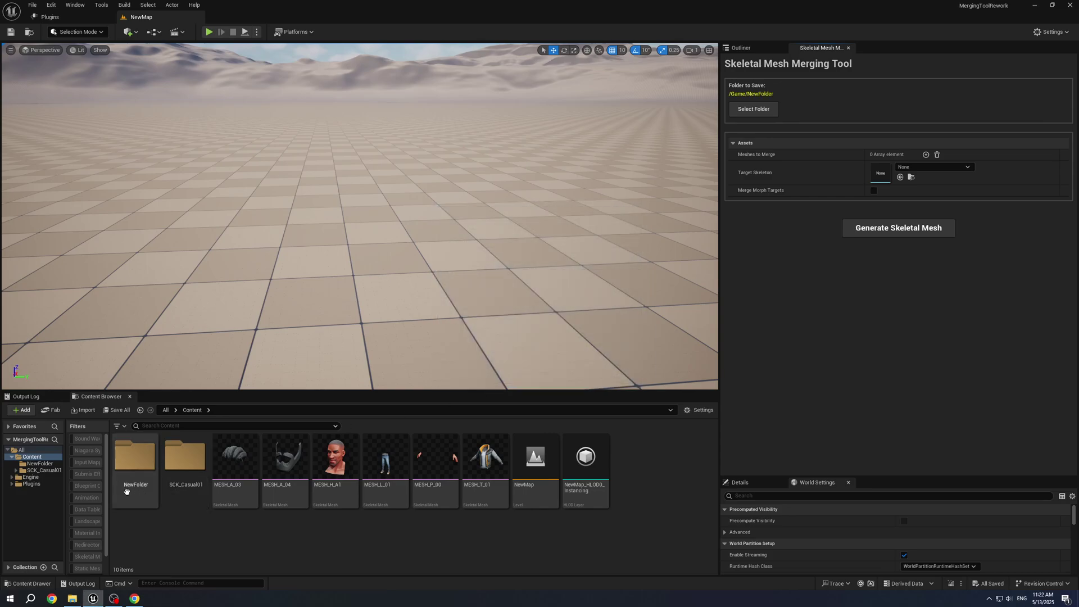
pyautogui.doubleClick(138, 484)
pyautogui.hotkey('alt', 'Left')
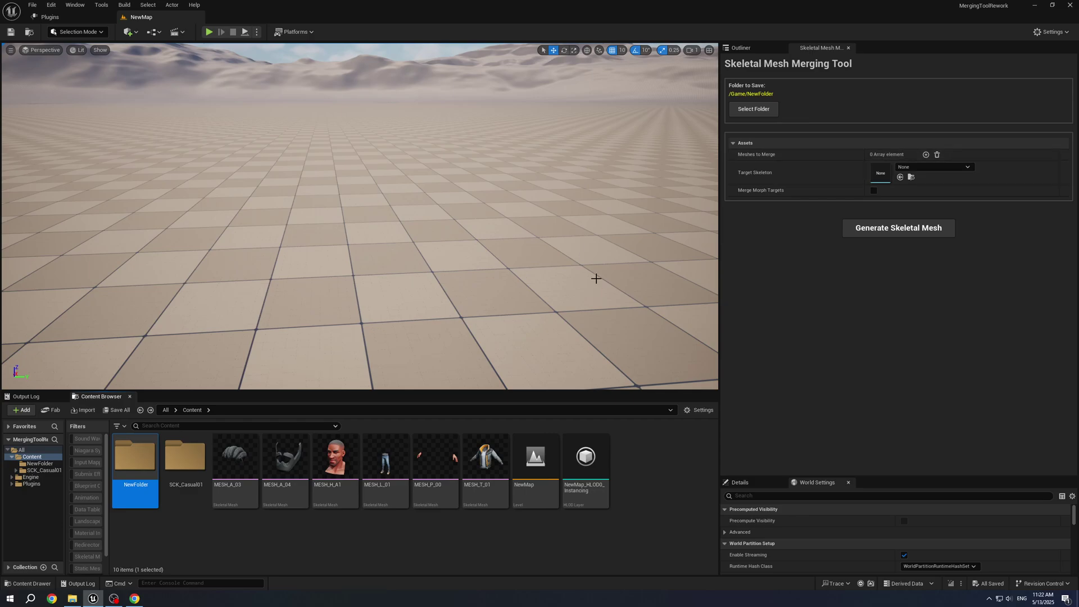
# Step: Add the six meshes, MESH_A_03 through MESH_T_01, to Meshes to Merge
pyautogui.click(238, 484)
pyautogui.keyDown('shift'); pyautogui.click(486, 463); pyautogui.keyUp('shift')
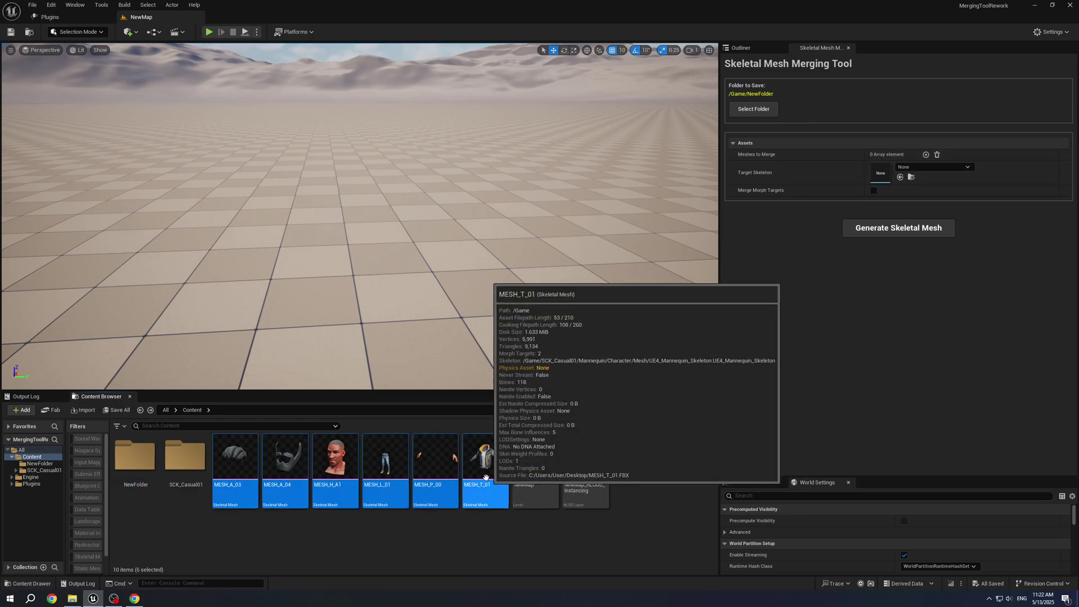
pyautogui.moveTo(486, 464)
pyautogui.mouseDown()
pyautogui.moveTo(858, 308)
pyautogui.moveTo(897, 154)
pyautogui.mouseUp()
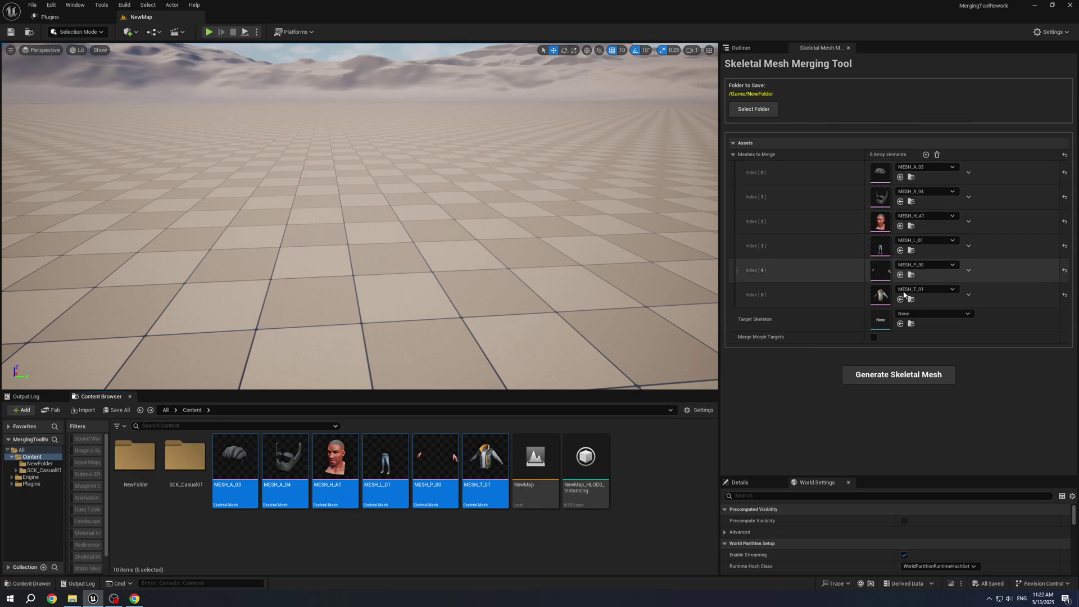
# Step: Target UE4_Mannequin_Skeleton with Merge Morph Targets enabled, then deselect the meshes
pyautogui.click(942, 318)
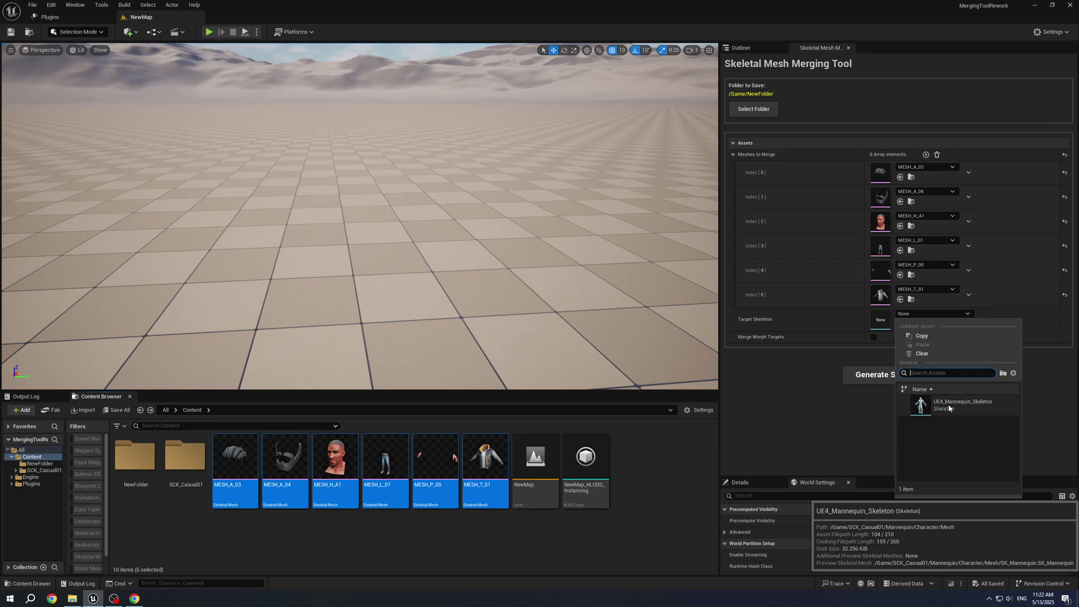
pyautogui.click(951, 408)
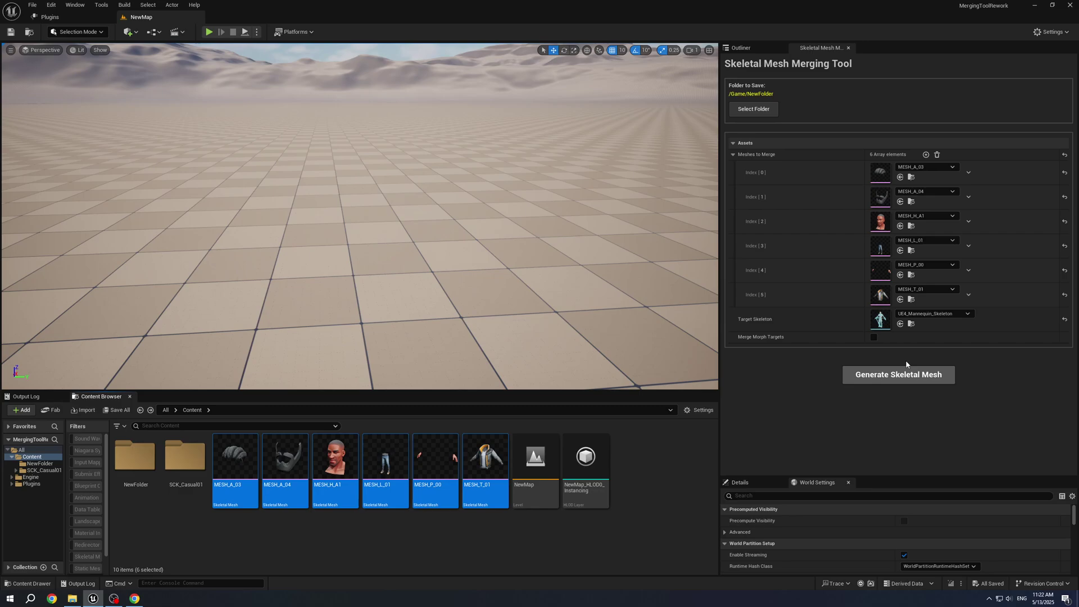
pyautogui.click(874, 336)
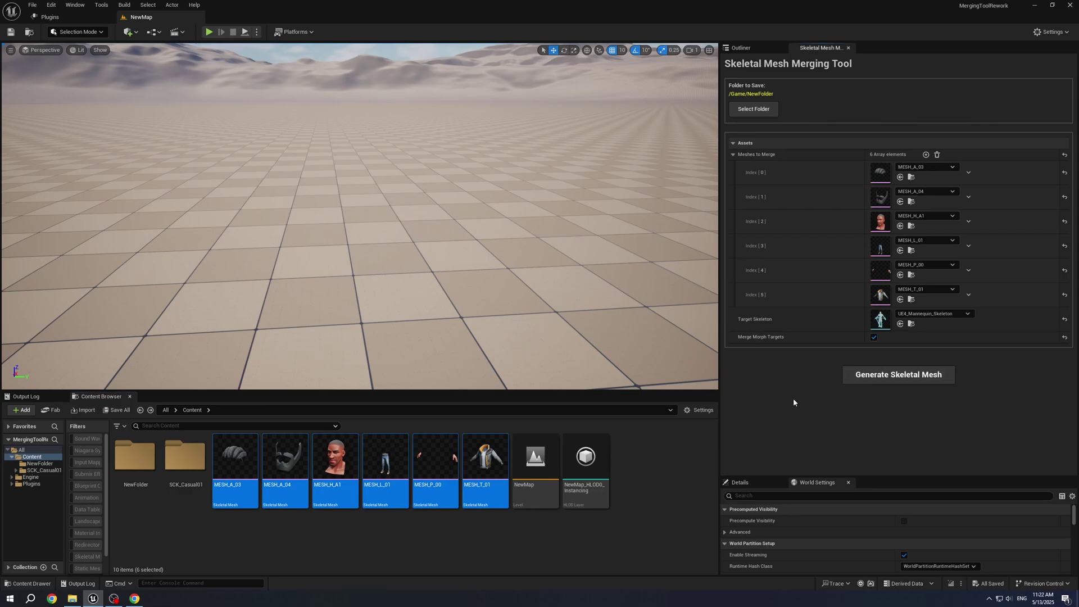
pyautogui.click(479, 548)
pyautogui.doubleClick(494, 497)
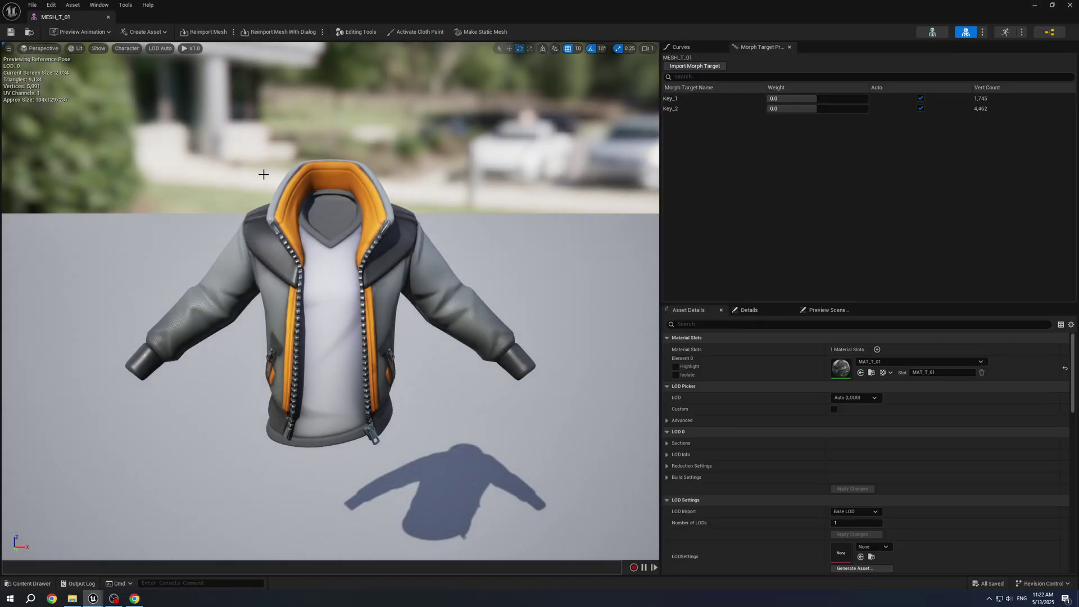
pyautogui.moveTo(792, 98)
pyautogui.mouseDown()
pyautogui.moveTo(864, 98)
pyautogui.moveTo(672, 108)
pyautogui.mouseUp()
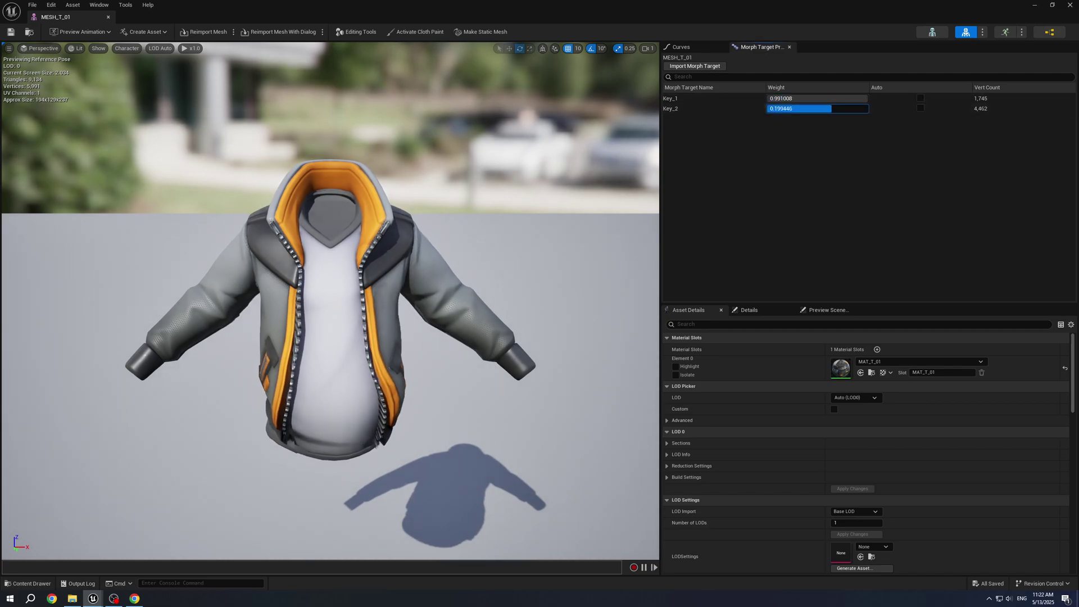
pyautogui.click(111, 18)
pyautogui.doubleClick(336, 468)
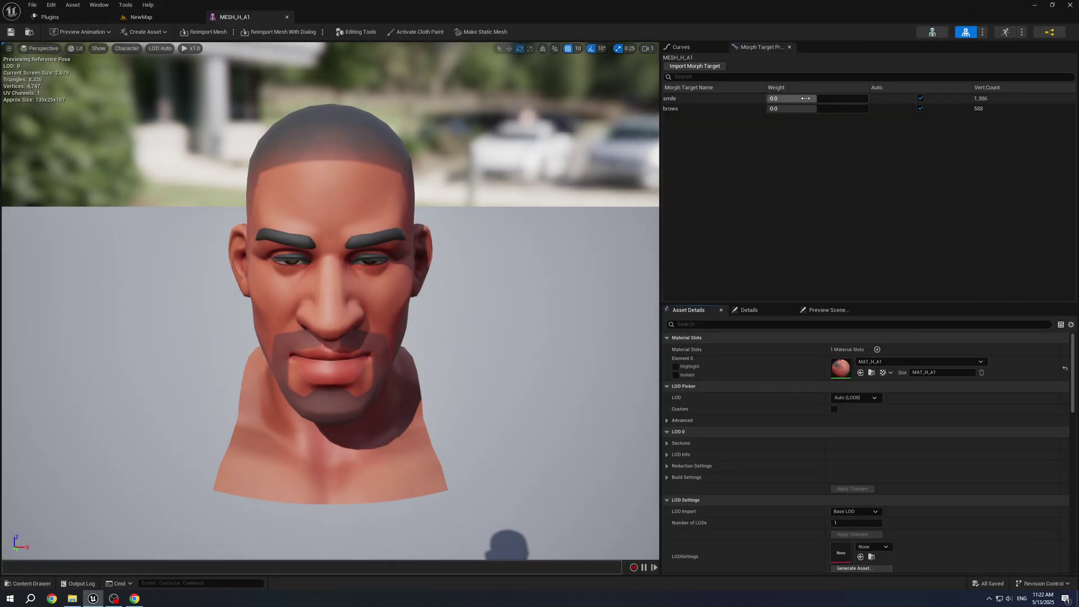
pyautogui.moveTo(806, 98)
pyautogui.mouseDown()
pyautogui.moveTo(773, 119)
pyautogui.moveTo(780, 101)
pyautogui.moveTo(763, 111)
pyautogui.mouseUp()
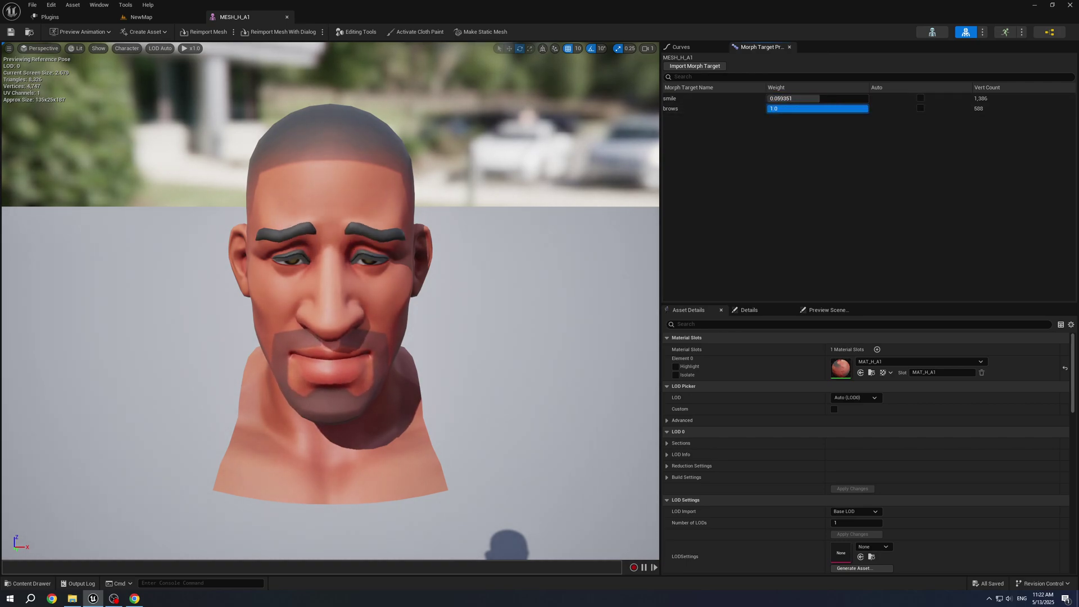
pyautogui.click(288, 16)
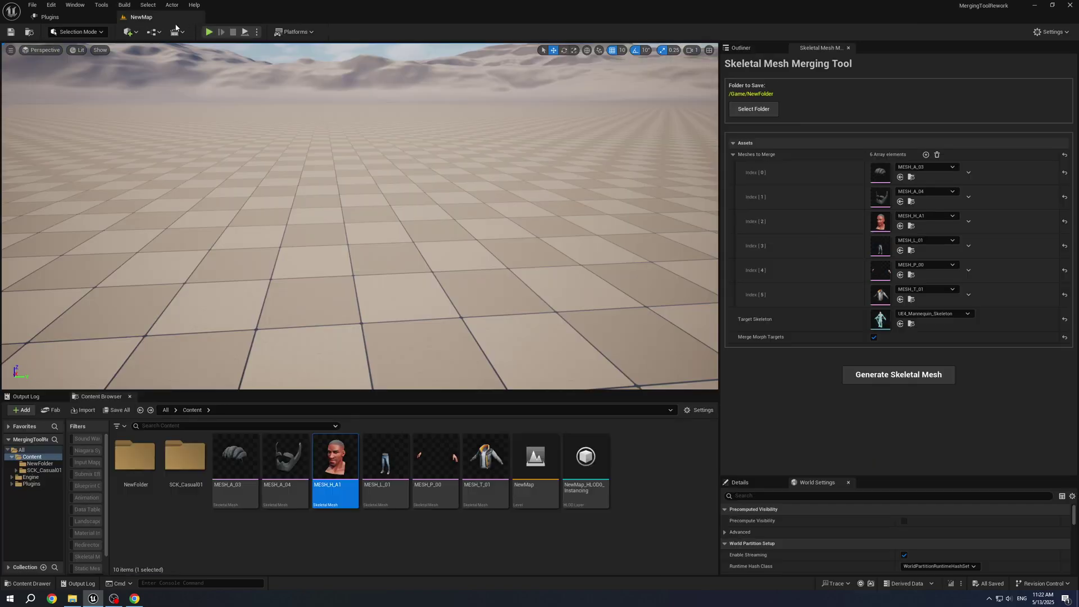
# Step: Generate the merged mesh and open NewFolder to find GeneratedMesh_1
pyautogui.click(919, 377)
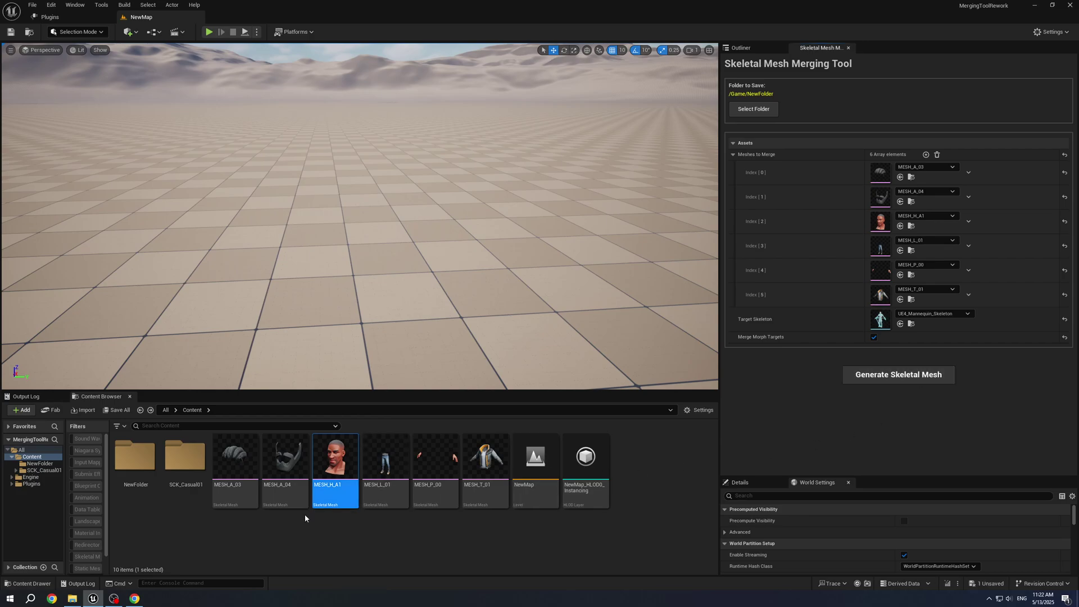
pyautogui.click(149, 506)
pyautogui.doubleClick(149, 506)
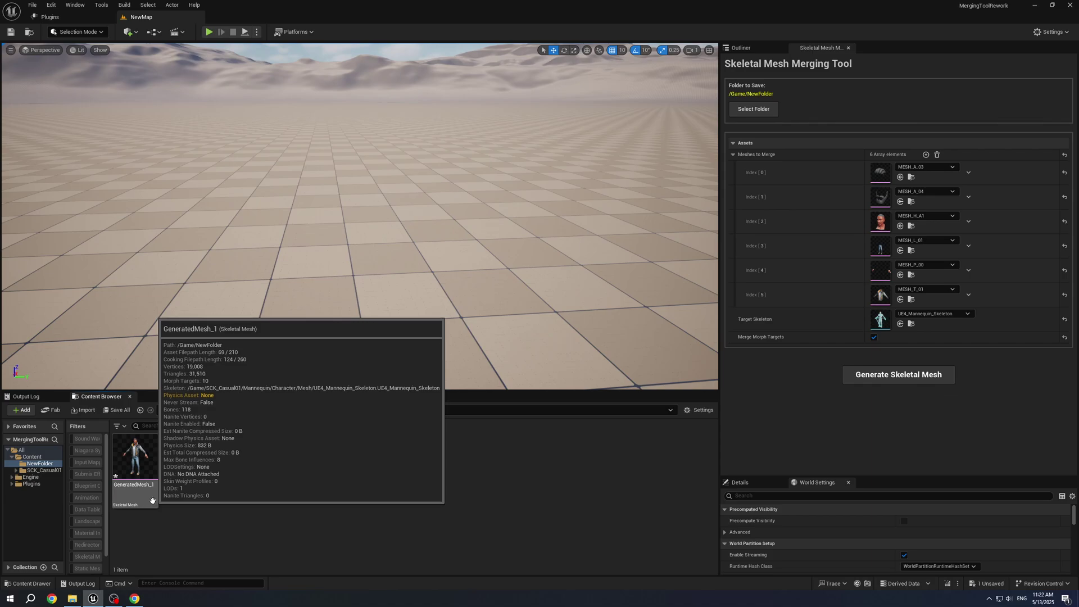
# Step: Open GeneratedMesh_1, set its Key_2 morph to -1.0 and raise the brows morph
pyautogui.doubleClick(152, 502)
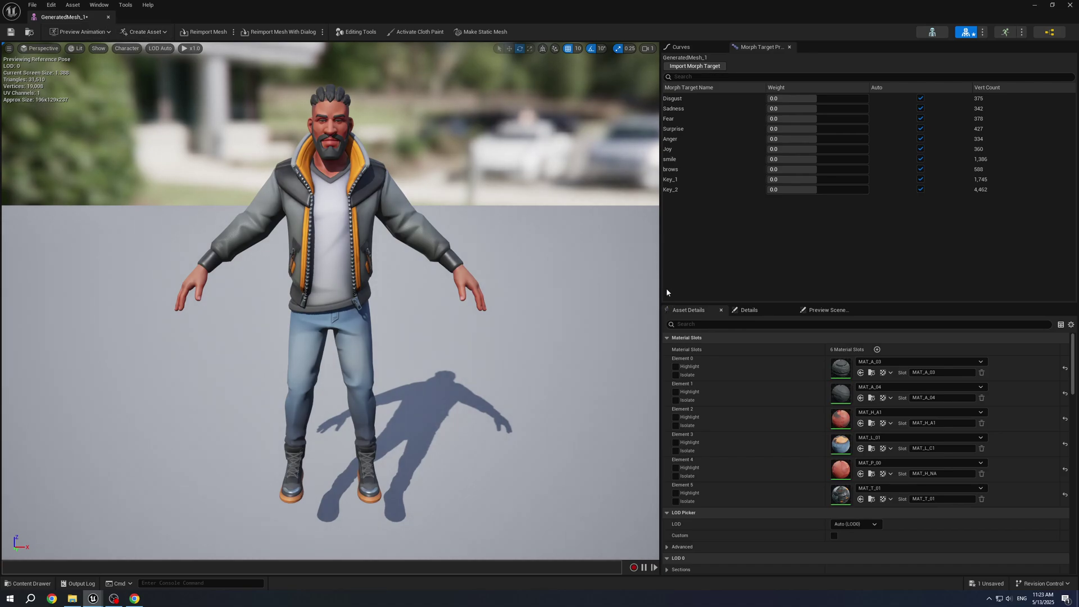
pyautogui.moveTo(801, 190)
pyautogui.mouseDown()
pyautogui.moveTo(759, 189)
pyautogui.moveTo(860, 178)
pyautogui.mouseUp()
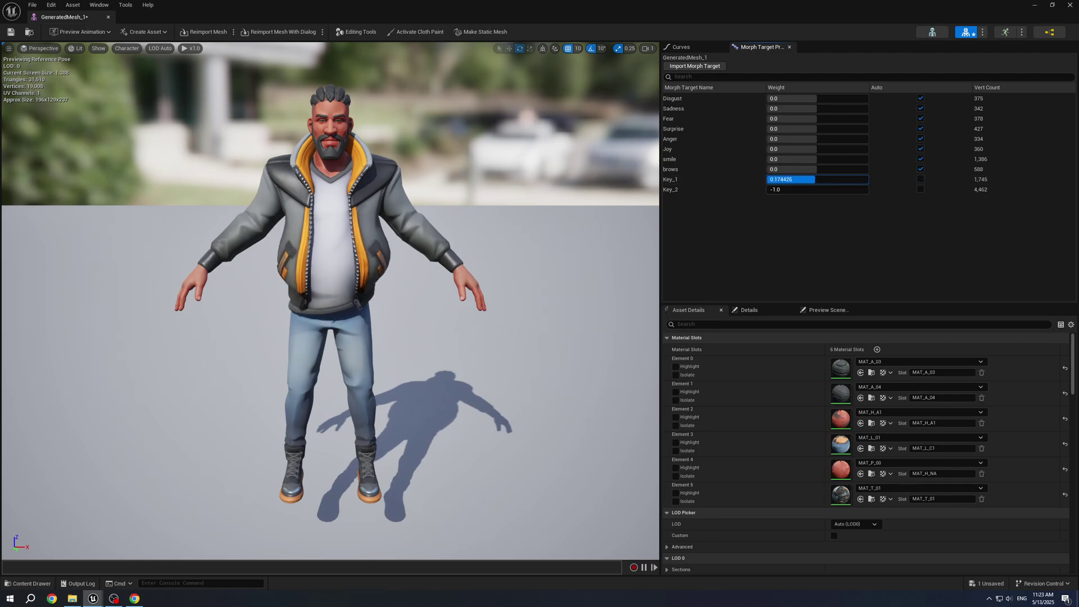
pyautogui.moveTo(790, 168)
pyautogui.mouseDown()
pyautogui.moveTo(835, 169)
pyautogui.moveTo(751, 158)
pyautogui.mouseUp()
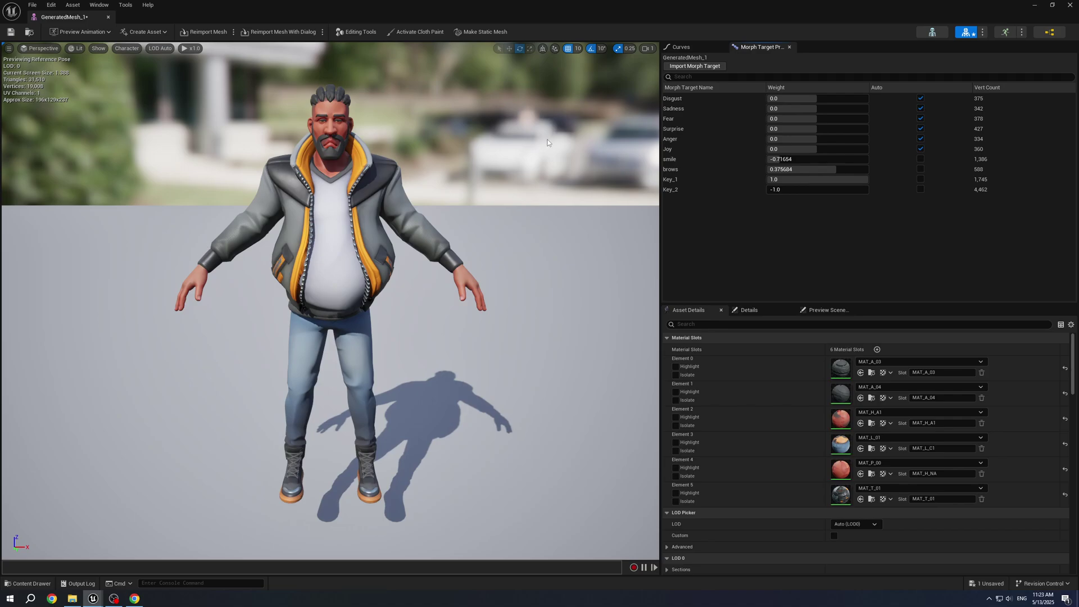